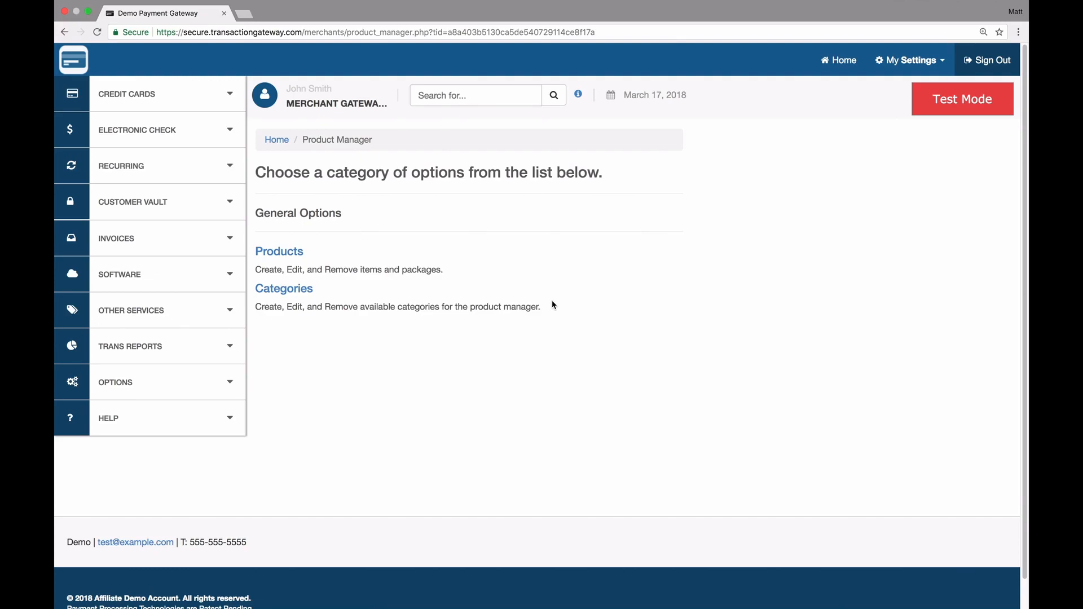
Go to Products to view the stored items and item packages
{"action": "left_click", "coordinate": [285, 255]}
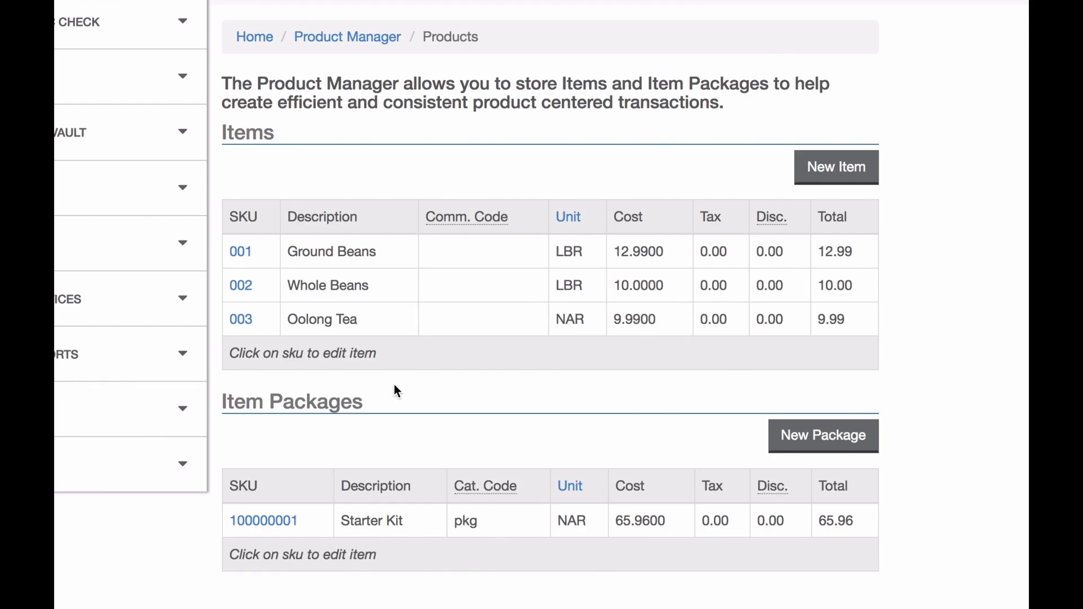
{"action": "left_click", "coordinate": [273, 520]}
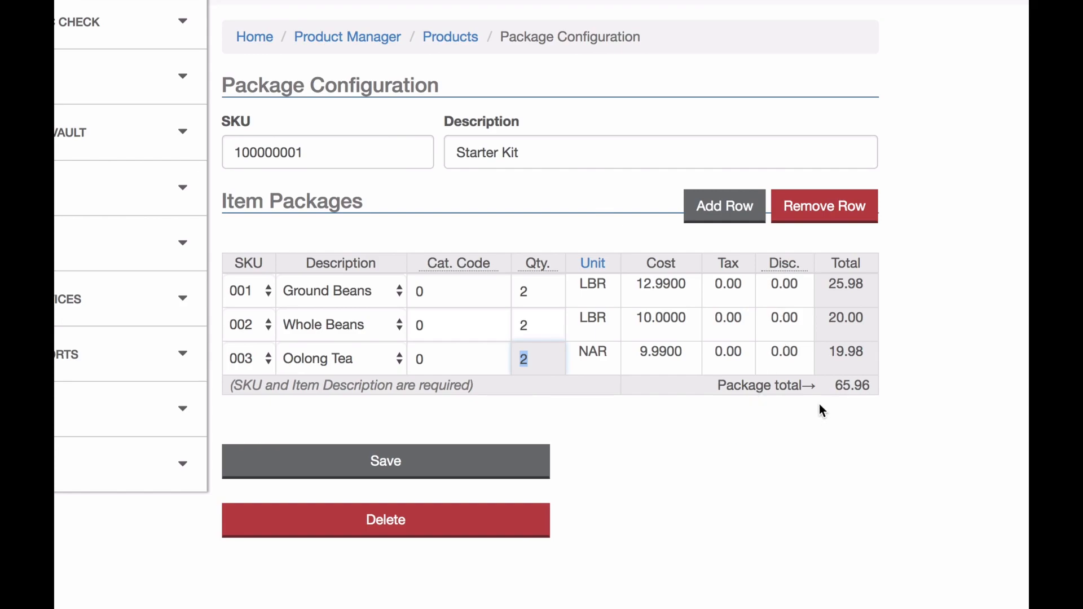
{"action": "left_click", "coordinate": [457, 459]}
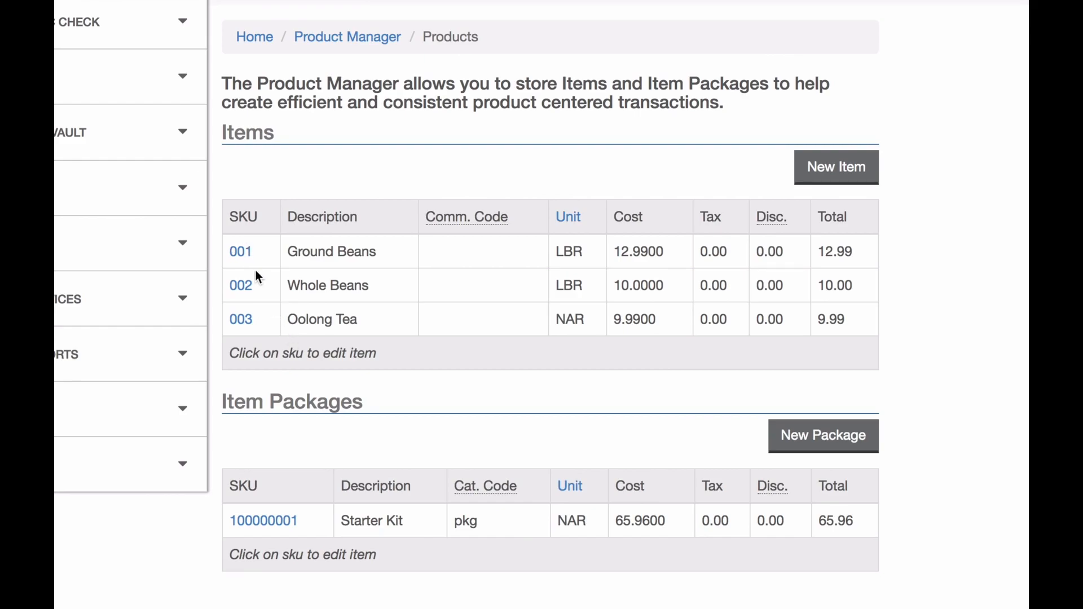
Check the Ground Beans item's details, then start a new item
{"action": "left_click", "coordinate": [240, 251]}
{"action": "left_click", "coordinate": [831, 177]}
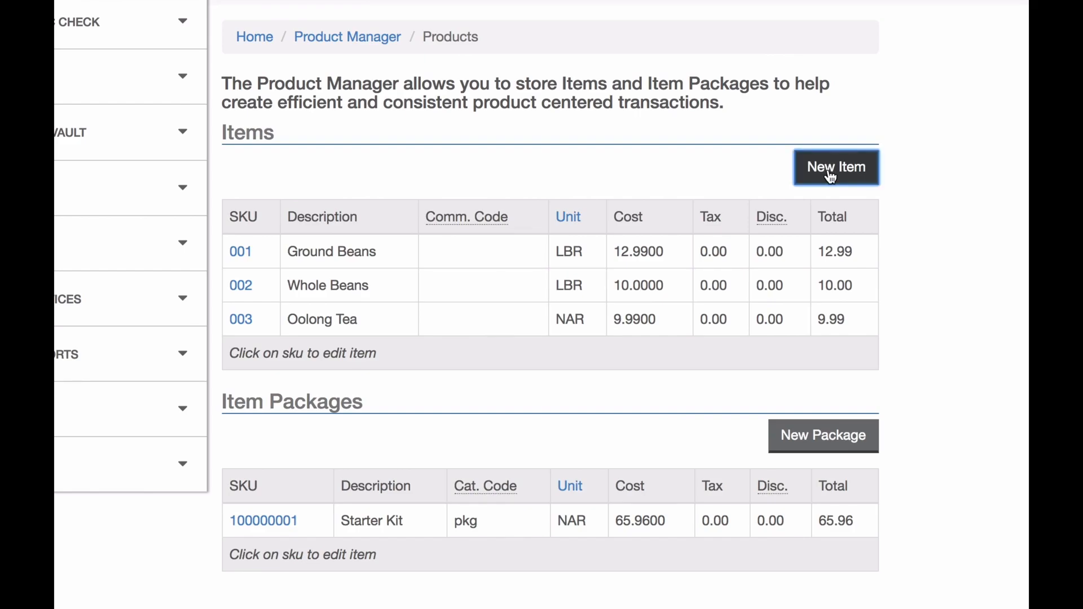
{"action": "scroll", "coordinate": [558, 154], "scroll_direction": "up", "scroll_amount": 2}
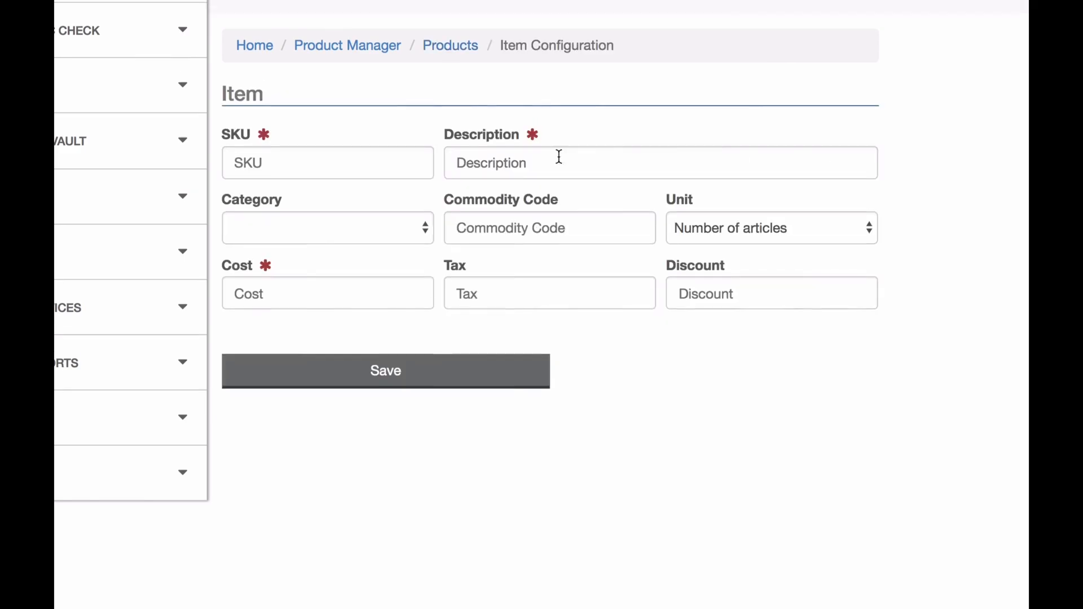
Enter SKU 004, description Green Tea, cost 19.99, and category Tea
{"action": "left_click", "coordinate": [357, 222]}
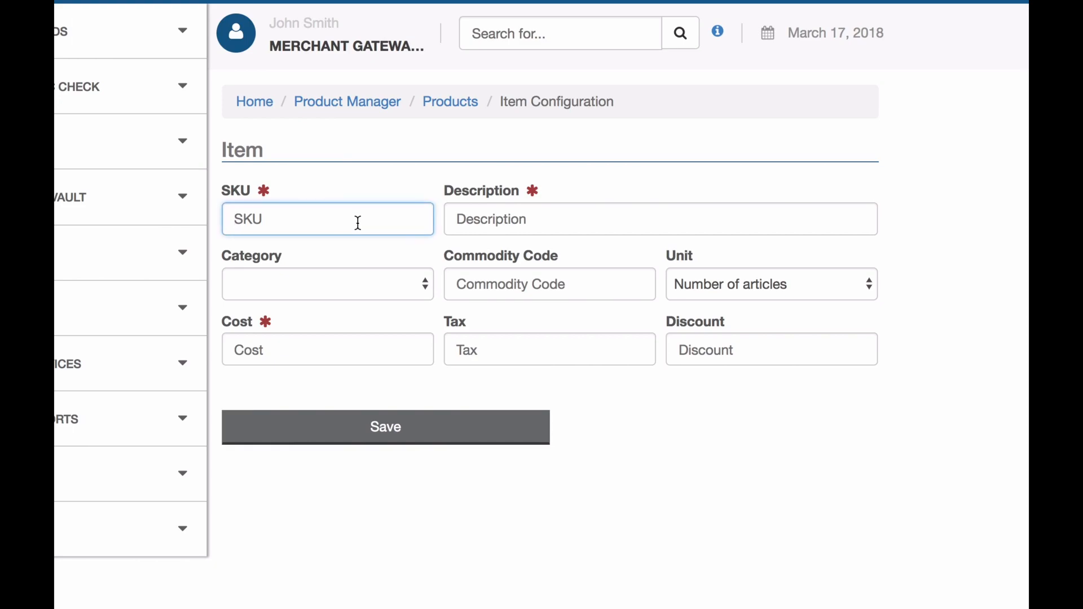
{"action": "type", "text": "004"}
{"action": "key", "text": "Tab"}
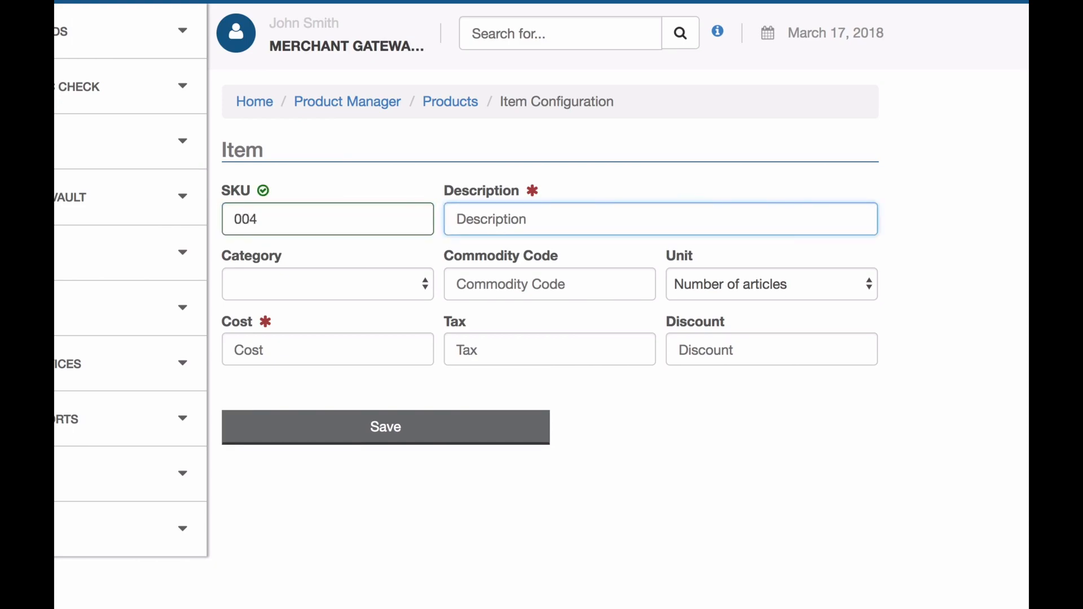
{"action": "type", "text": "Green Tea"}
{"action": "left_click", "coordinate": [291, 349]}
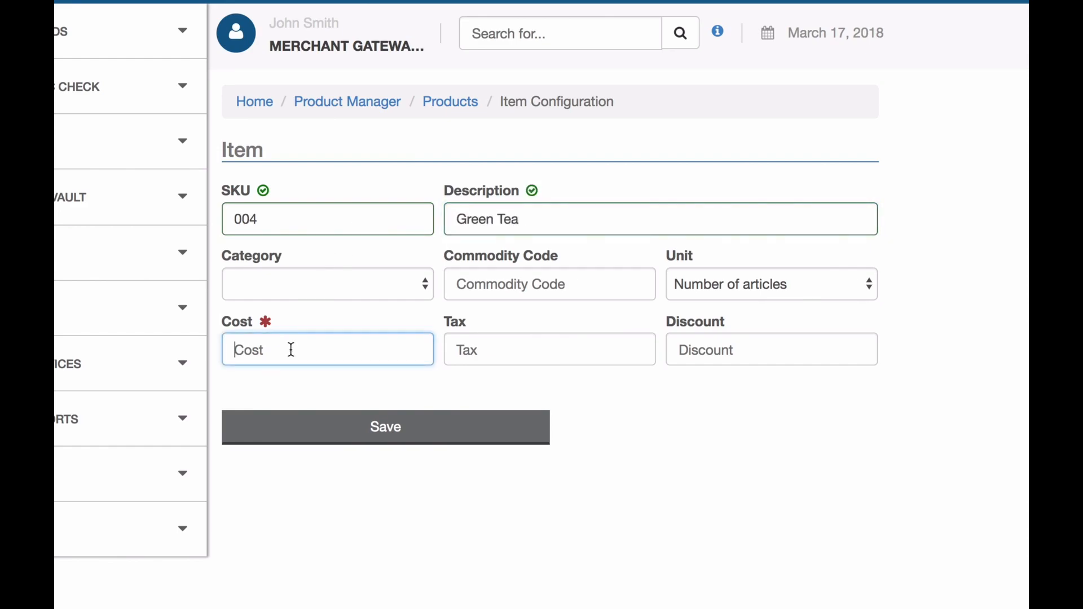
{"action": "type", "text": "19.99"}
{"action": "left_click", "coordinate": [394, 291]}
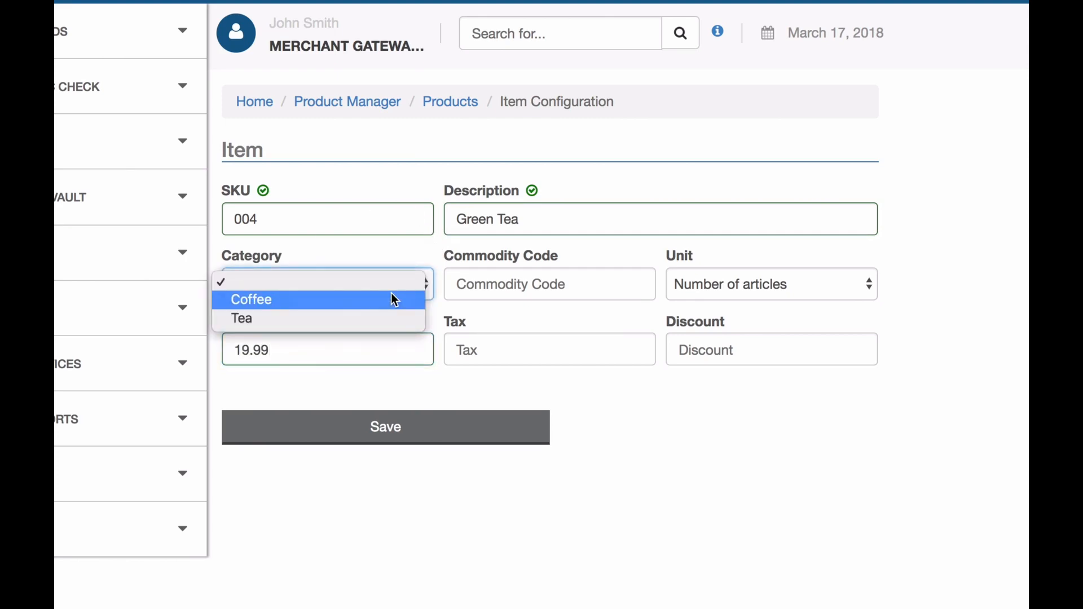
{"action": "left_click", "coordinate": [382, 320]}
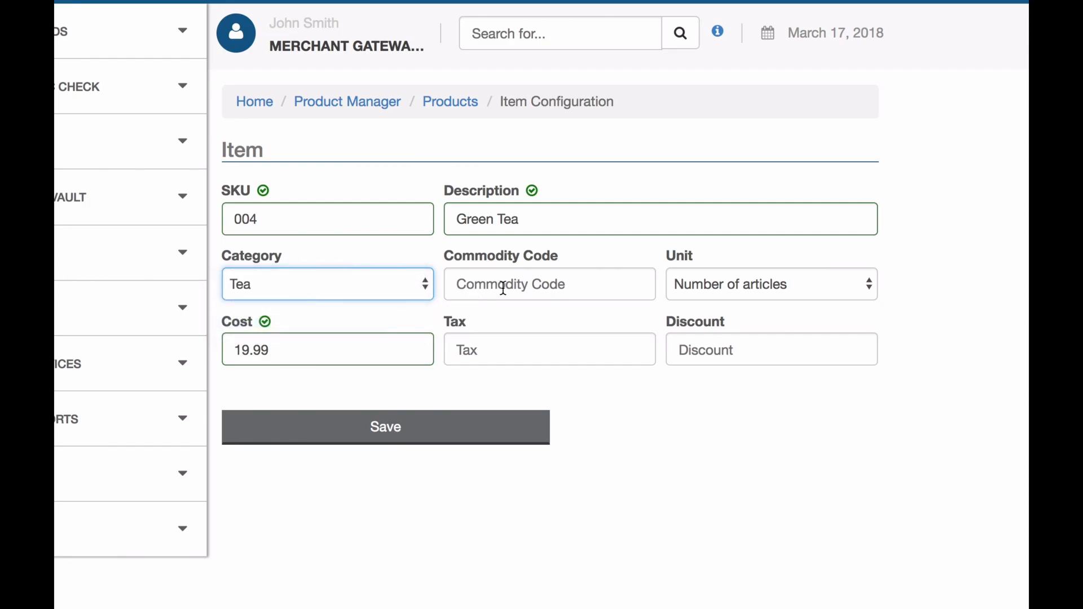
Keep the unit as Number of articles (NAR) and save the Green Tea item
{"action": "left_click", "coordinate": [739, 291]}
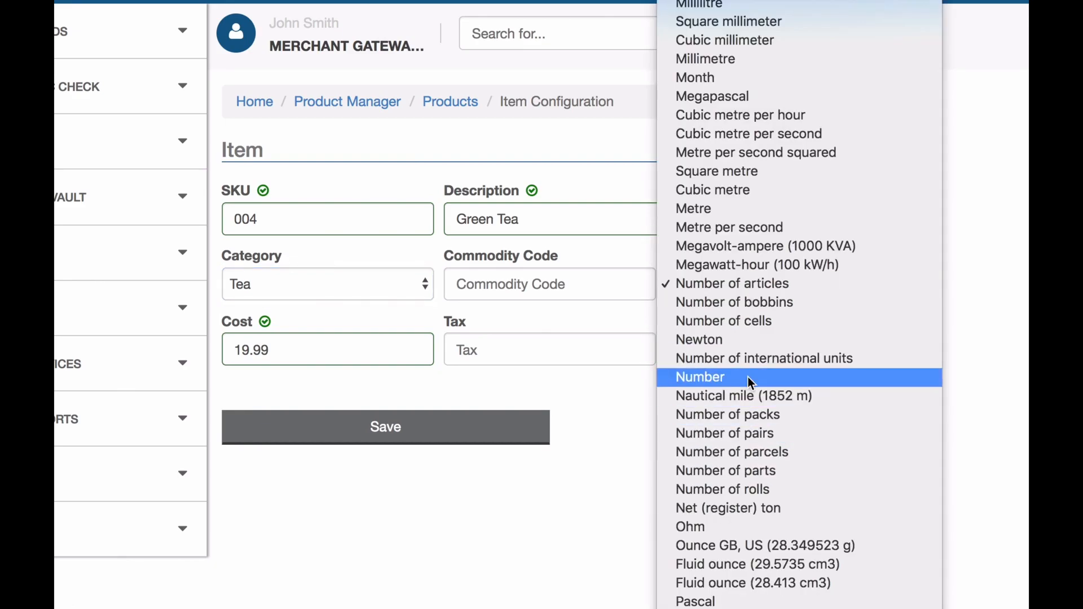
{"action": "scroll", "coordinate": [747, 376], "scroll_direction": "down", "scroll_amount": 5}
{"action": "scroll", "coordinate": [748, 377], "scroll_direction": "up", "scroll_amount": 13}
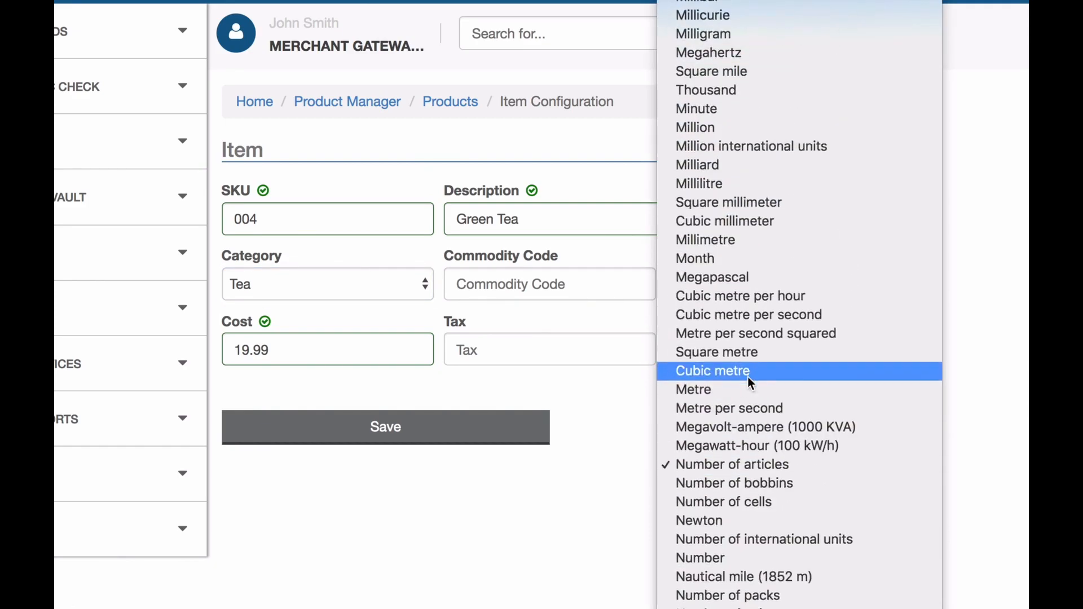
{"action": "scroll", "coordinate": [747, 377], "scroll_direction": "up", "scroll_amount": 20}
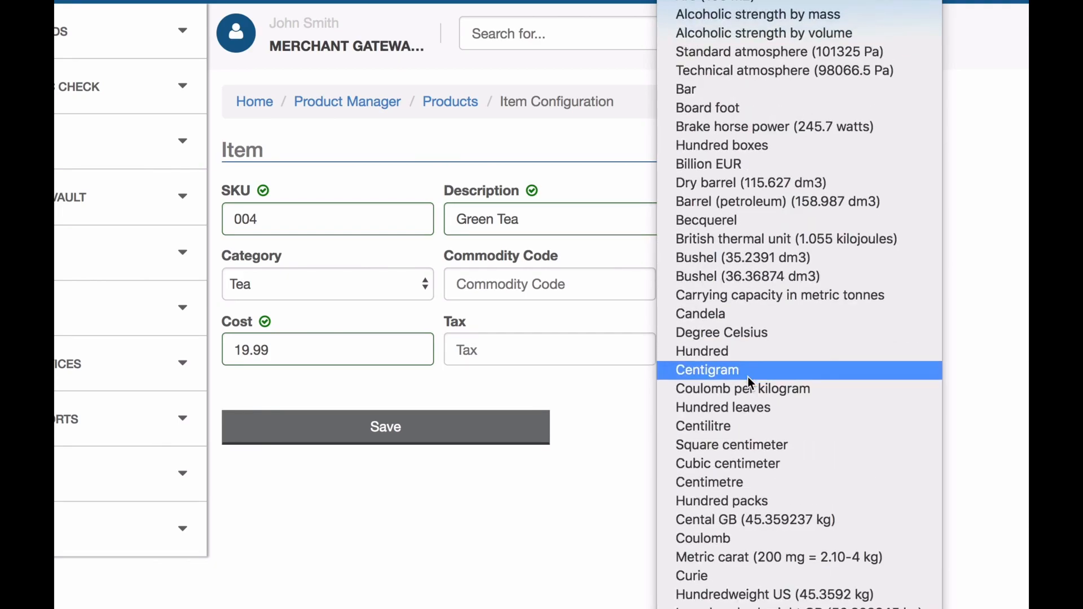
{"action": "scroll", "coordinate": [748, 377], "scroll_direction": "down", "scroll_amount": 12}
{"action": "scroll", "coordinate": [748, 376], "scroll_direction": "down", "scroll_amount": 12}
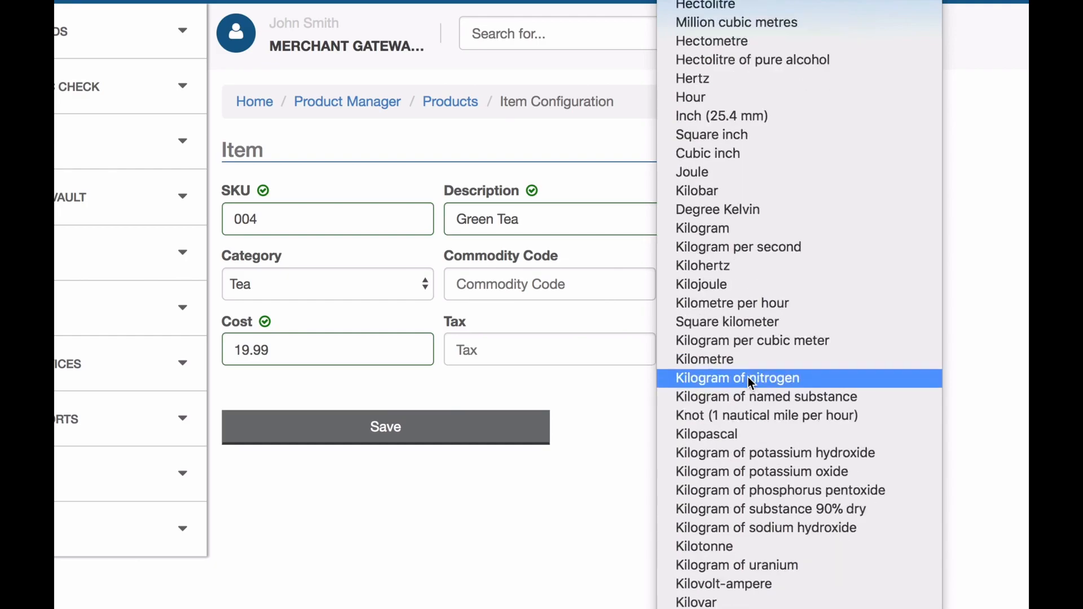
{"action": "scroll", "coordinate": [730, 481], "scroll_direction": "down", "scroll_amount": 4}
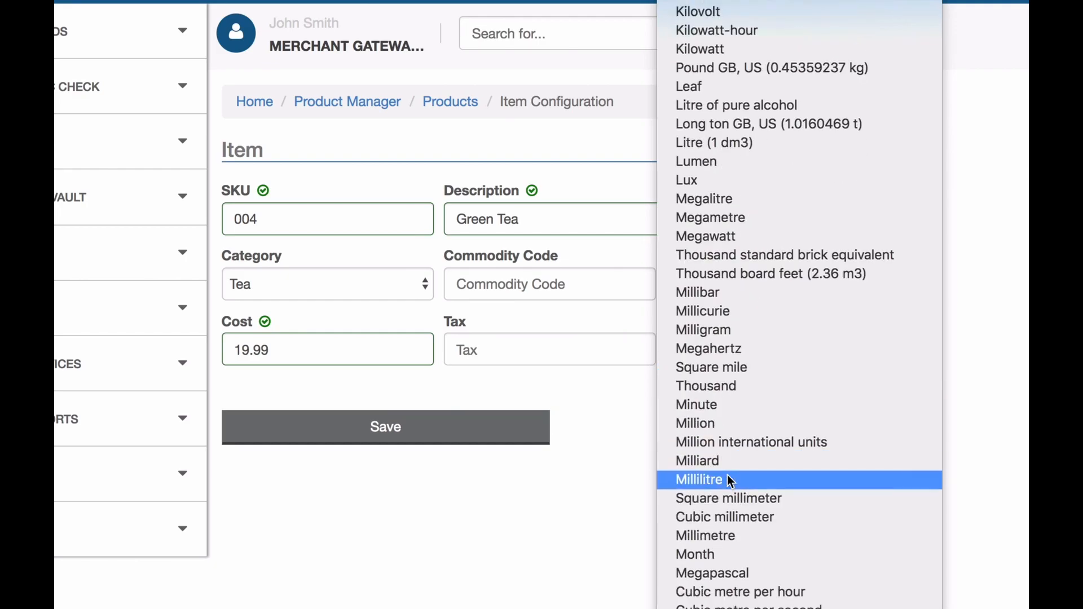
{"action": "left_click", "coordinate": [616, 453]}
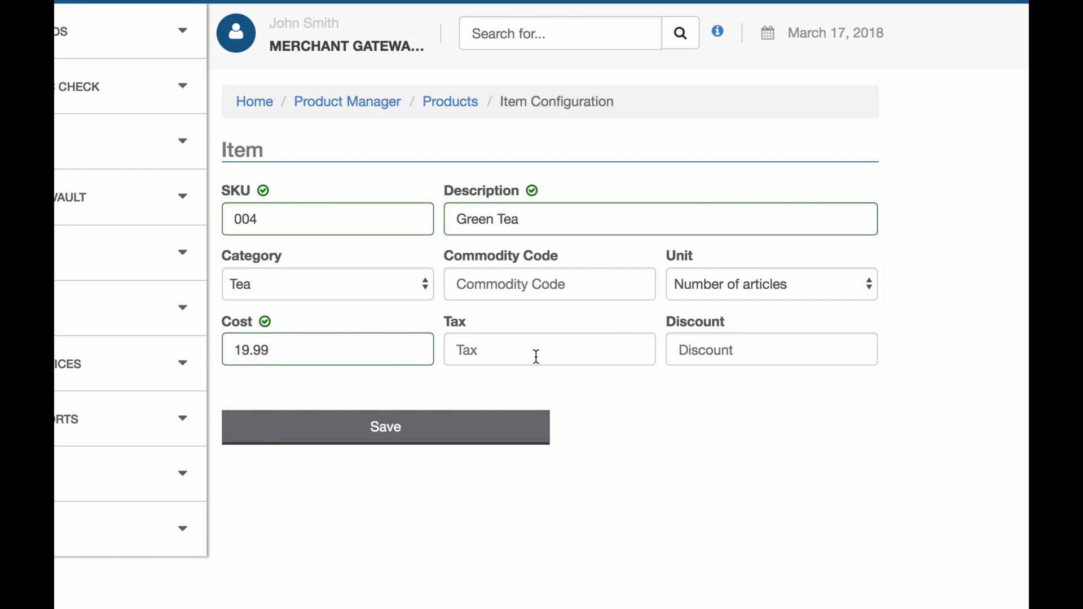
{"action": "left_click", "coordinate": [463, 419]}
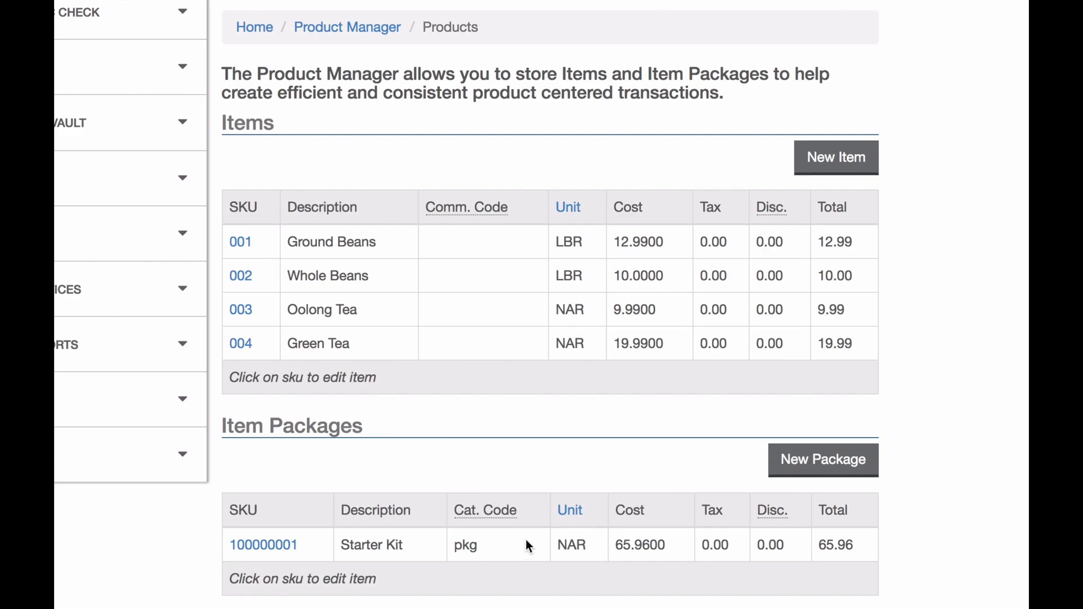
{"action": "left_click", "coordinate": [818, 459]}
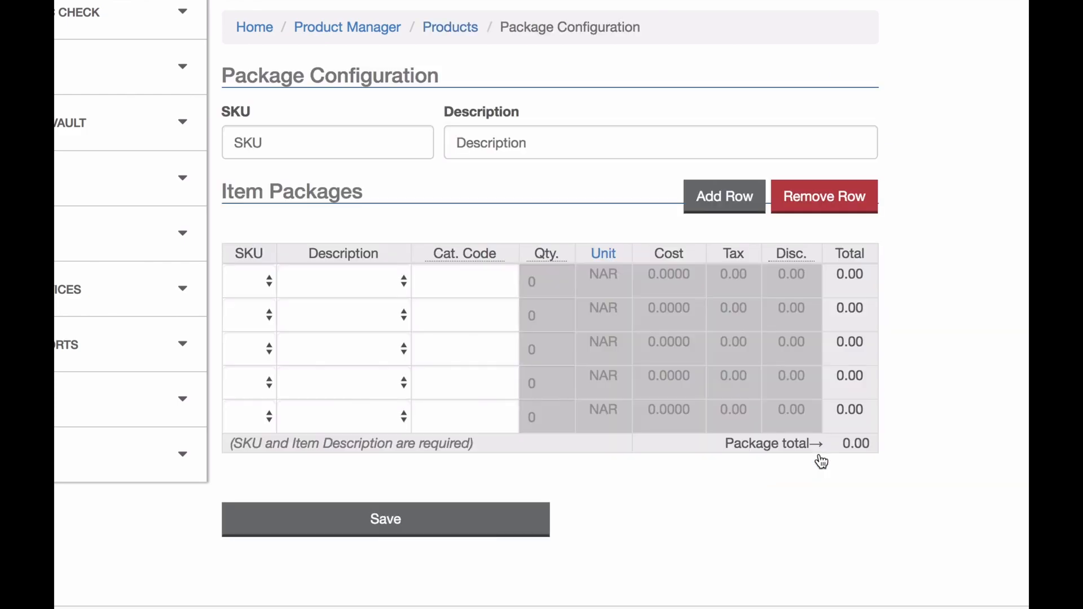
{"action": "left_click", "coordinate": [293, 140]}
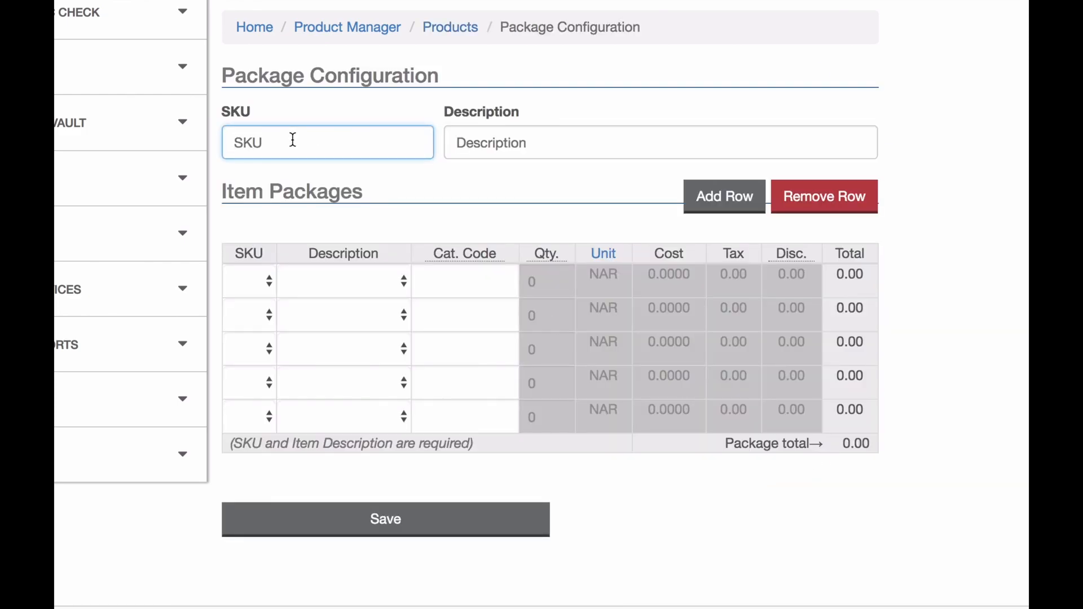
{"action": "type", "text": "2000000002"}
{"action": "key", "text": "Tab"}
{"action": "type", "text": "Te"}
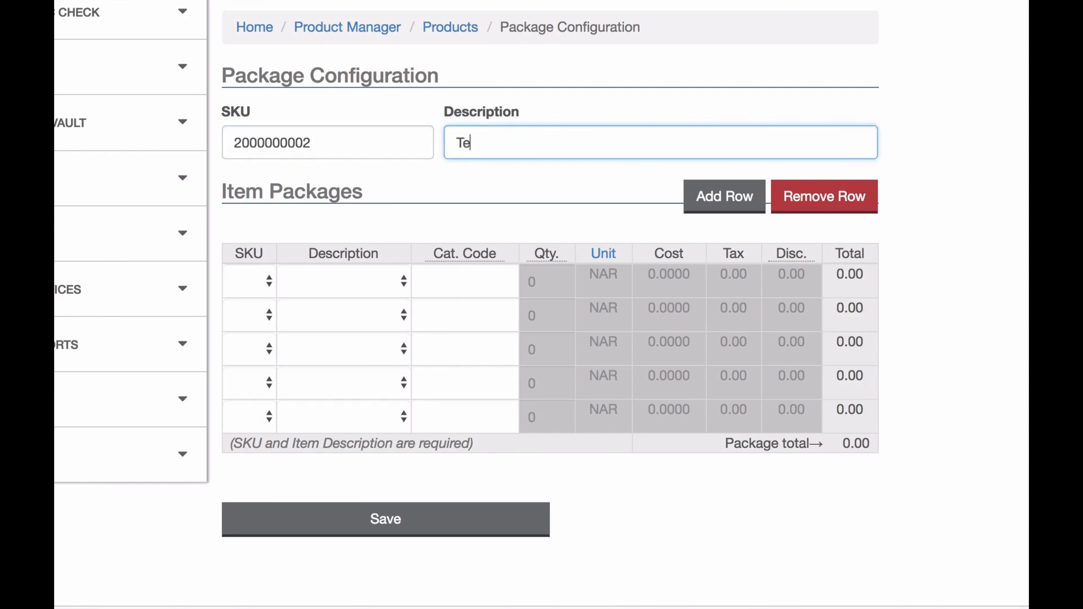
{"action": "type", "text": "a Starter Kit"}
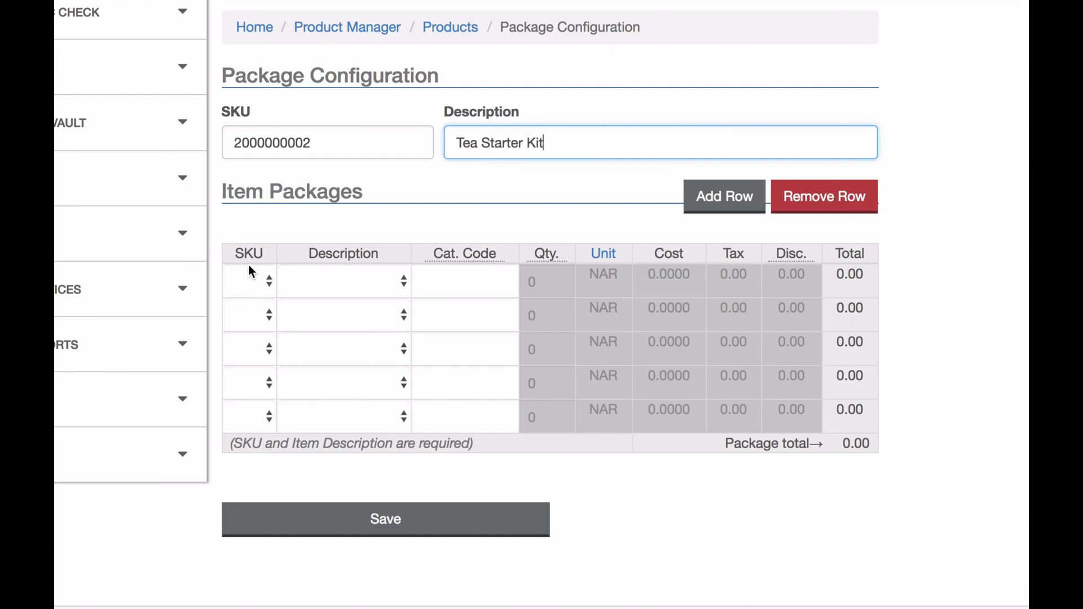
Add Oolong Tea and Green Tea rows, quantity 2 each, and save the package at 59.96
{"action": "left_click", "coordinate": [319, 278]}
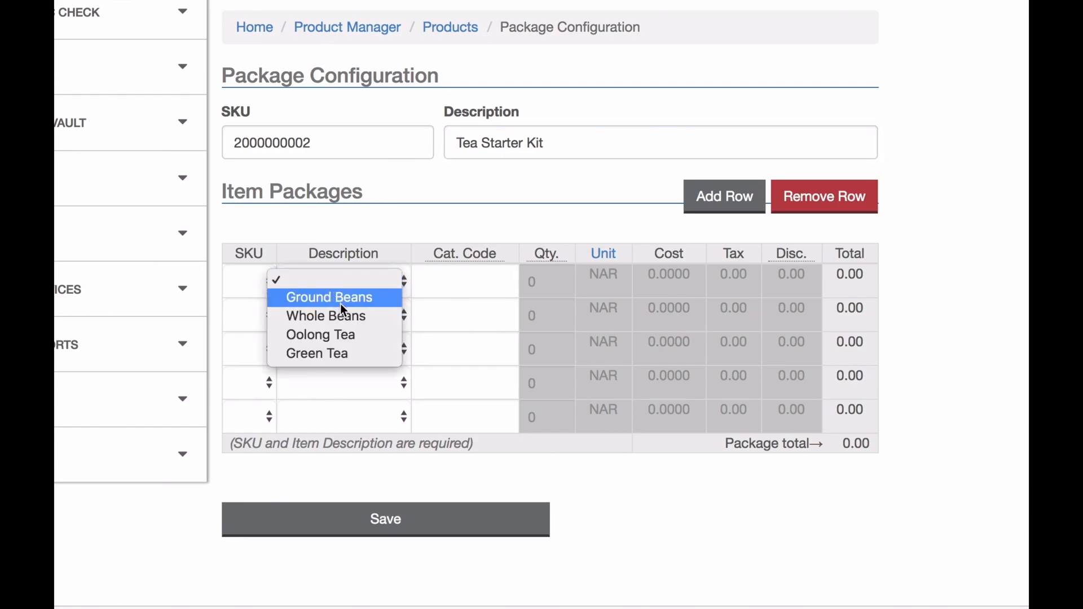
{"action": "left_click", "coordinate": [355, 344]}
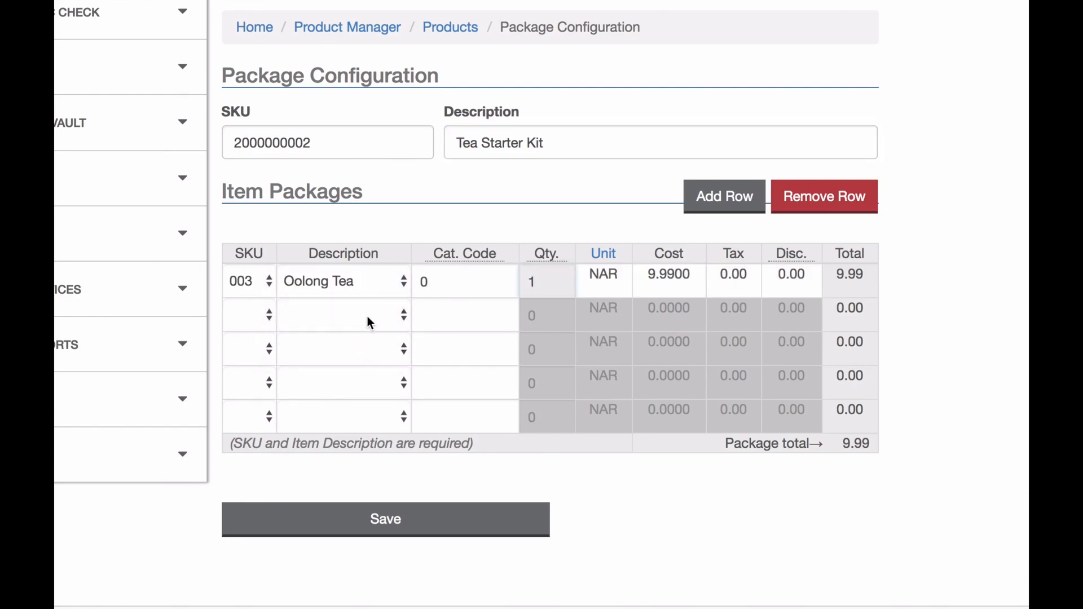
{"action": "left_click", "coordinate": [366, 317]}
{"action": "left_click", "coordinate": [360, 388]}
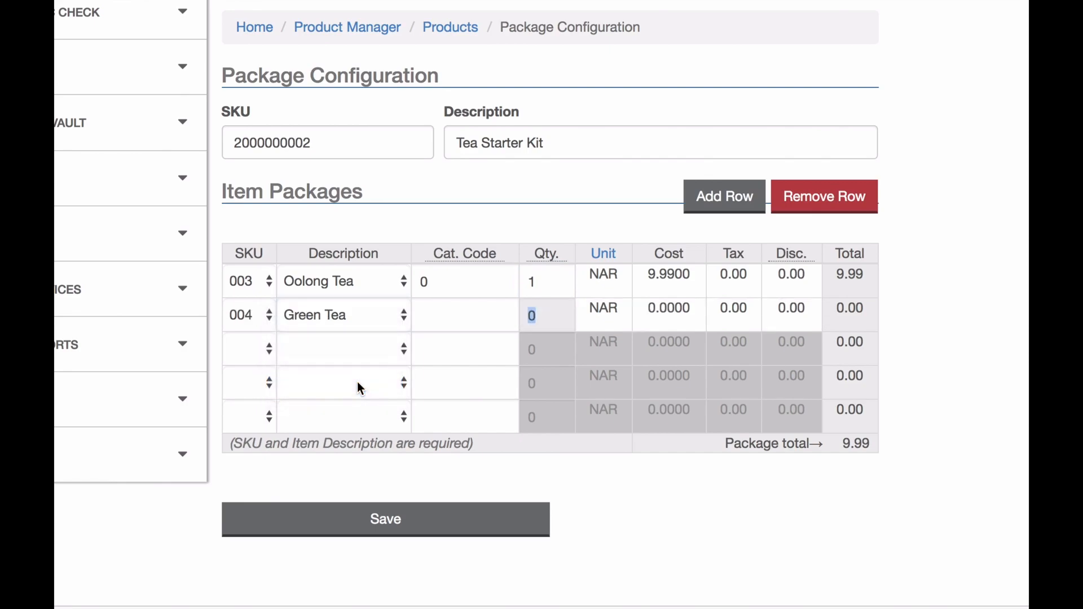
{"action": "type", "text": "1"}
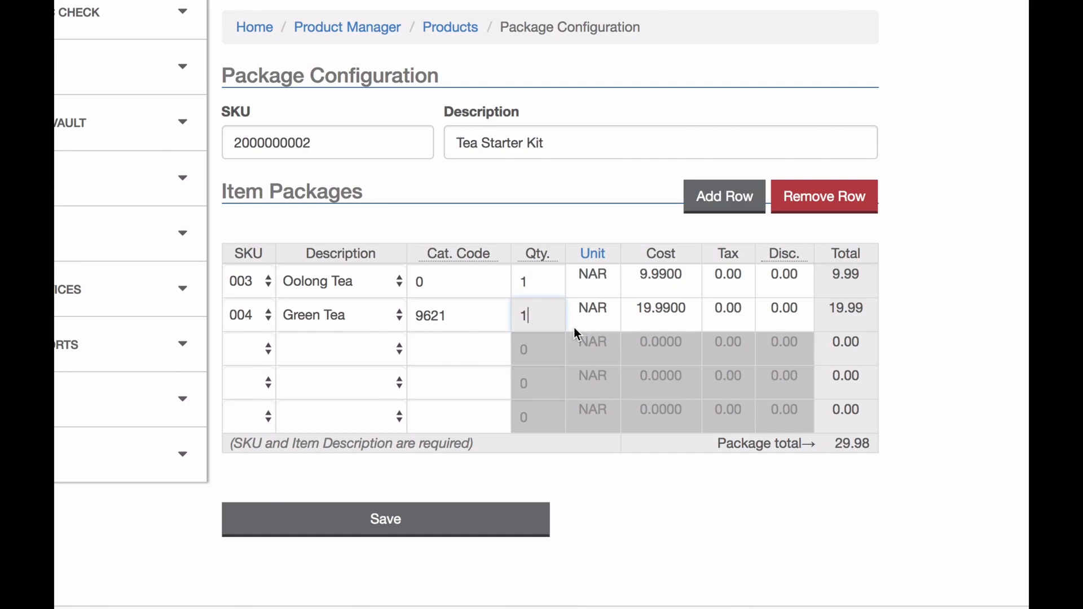
{"action": "left_click", "coordinate": [542, 280]}
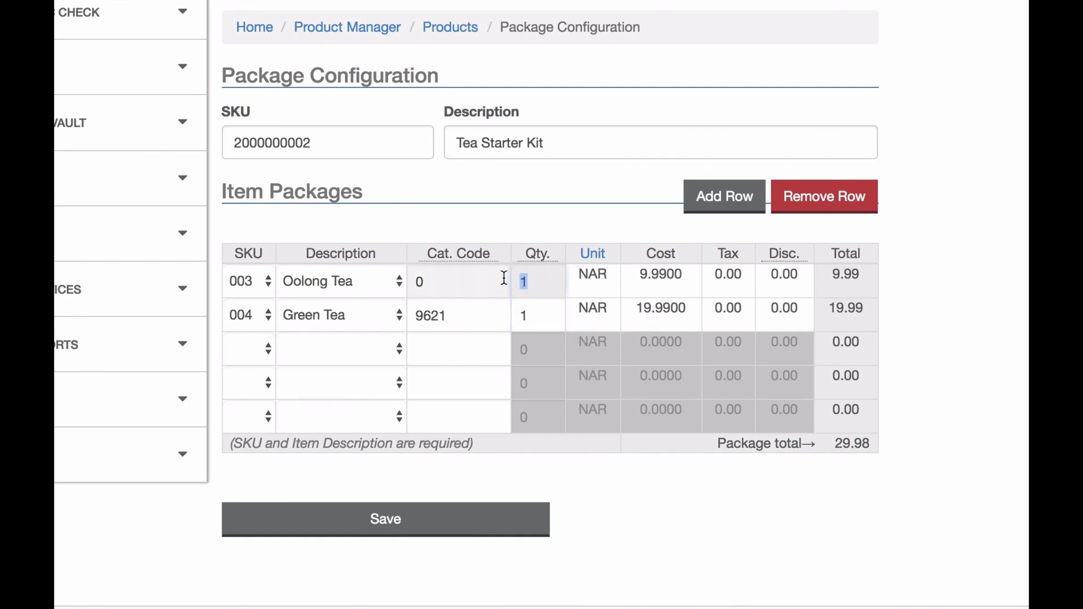
{"action": "type", "text": "2"}
{"action": "left_click", "coordinate": [523, 318]}
{"action": "type", "text": "2"}
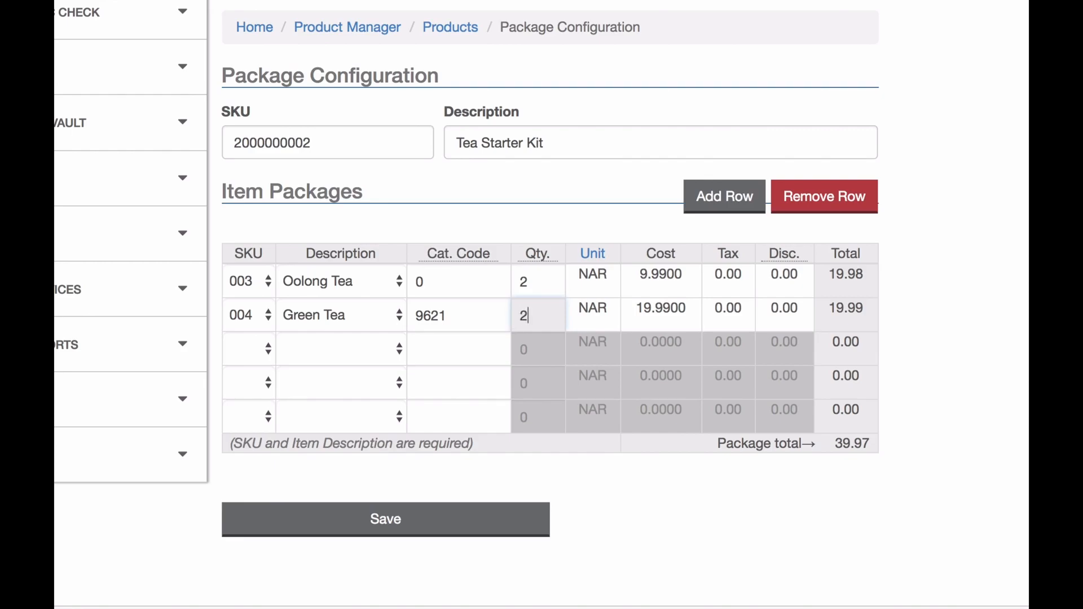
{"action": "left_click", "coordinate": [638, 488]}
{"action": "left_click", "coordinate": [490, 522]}
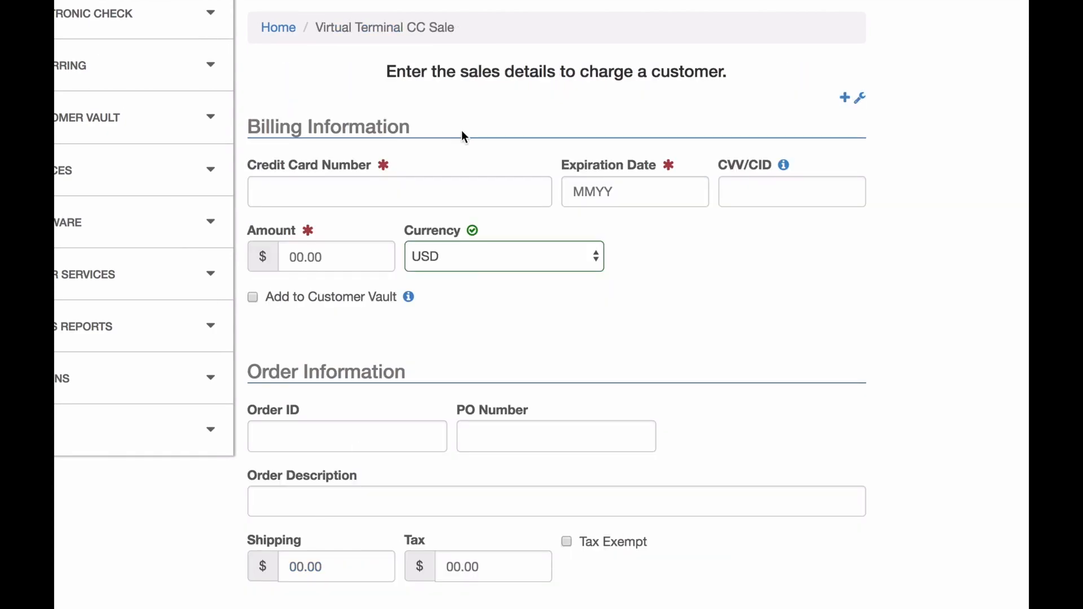
Enter the test card number, expiration 1020 and the security code, leaving the amount blank
{"action": "left_click", "coordinate": [414, 186]}
{"action": "type", "text": "411"}
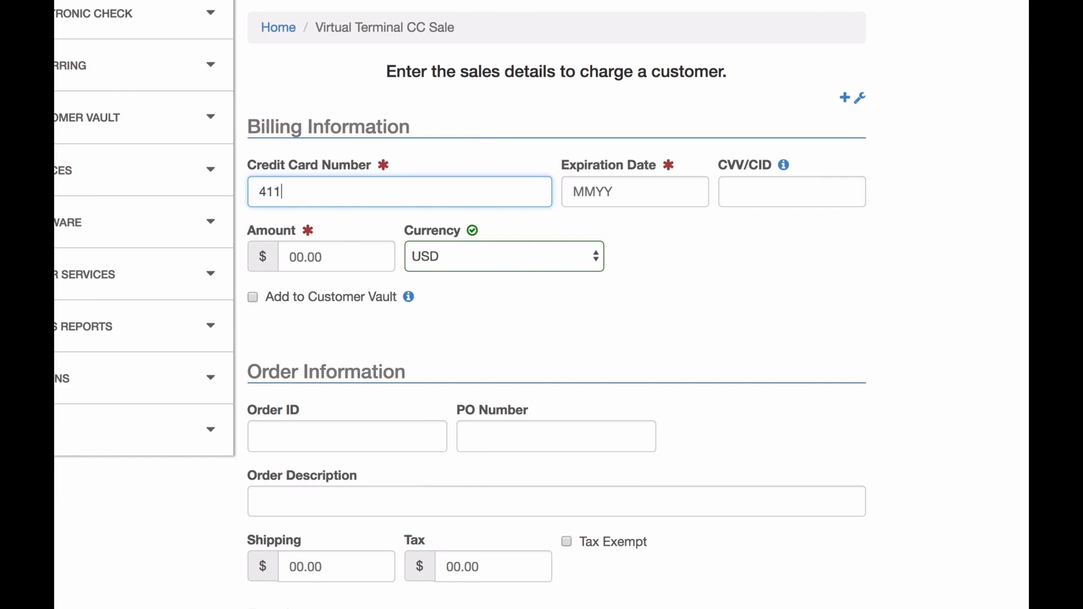
{"action": "type", "text": "11111111111111"}
{"action": "key", "text": "Tab"}
{"action": "type", "text": "1020"}
{"action": "key", "text": "Tab"}
{"action": "type", "text": "999"}
{"action": "key", "text": "Tab"}
{"action": "left_click", "coordinate": [738, 293]}
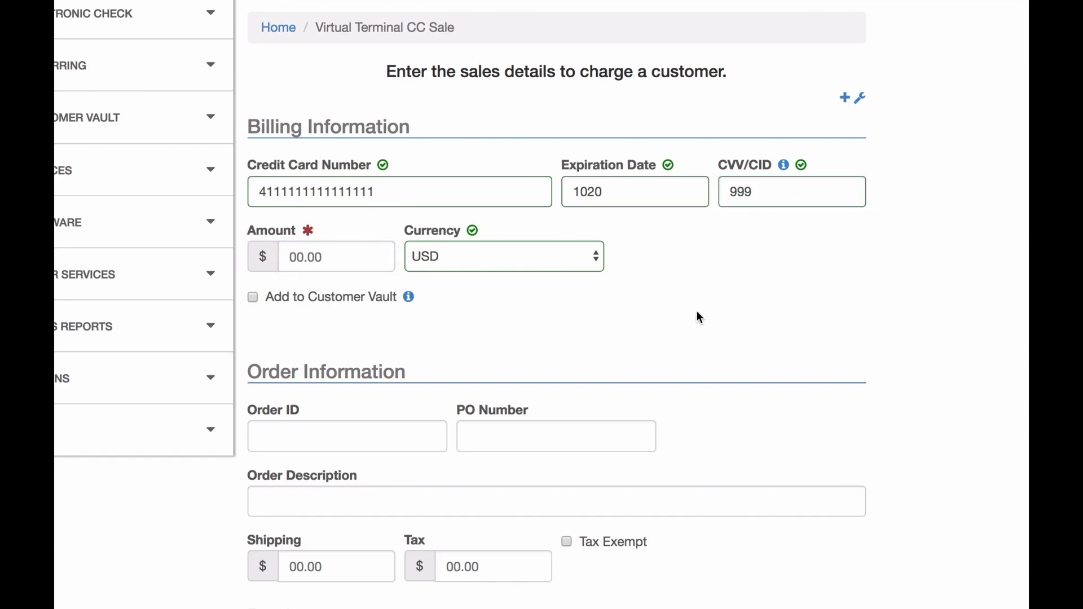
Put Tea Starter Kit in the first product row and set the sale amount to 59.96
{"action": "scroll", "coordinate": [698, 316], "scroll_direction": "down", "scroll_amount": 7}
{"action": "scroll", "coordinate": [698, 317], "scroll_direction": "down", "scroll_amount": 2}
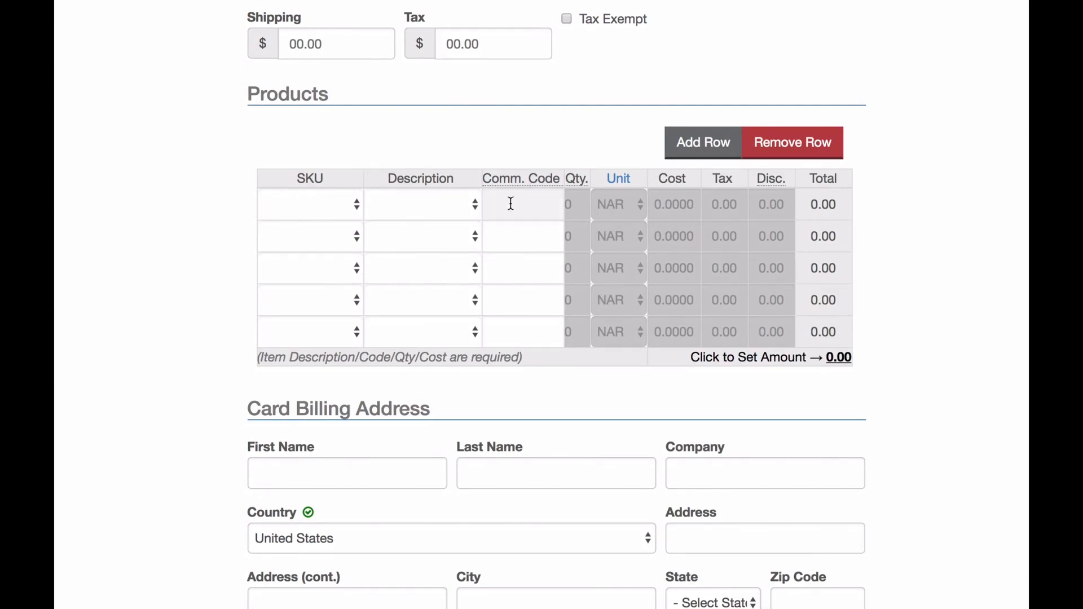
{"action": "left_click", "coordinate": [333, 211]}
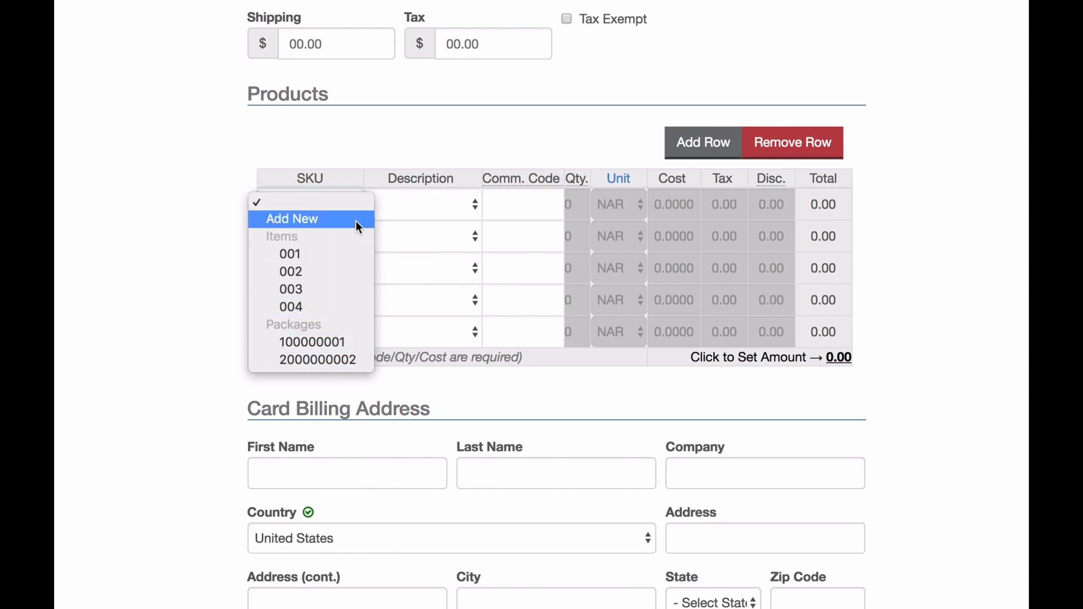
{"action": "left_click", "coordinate": [387, 163]}
{"action": "left_click", "coordinate": [412, 204]}
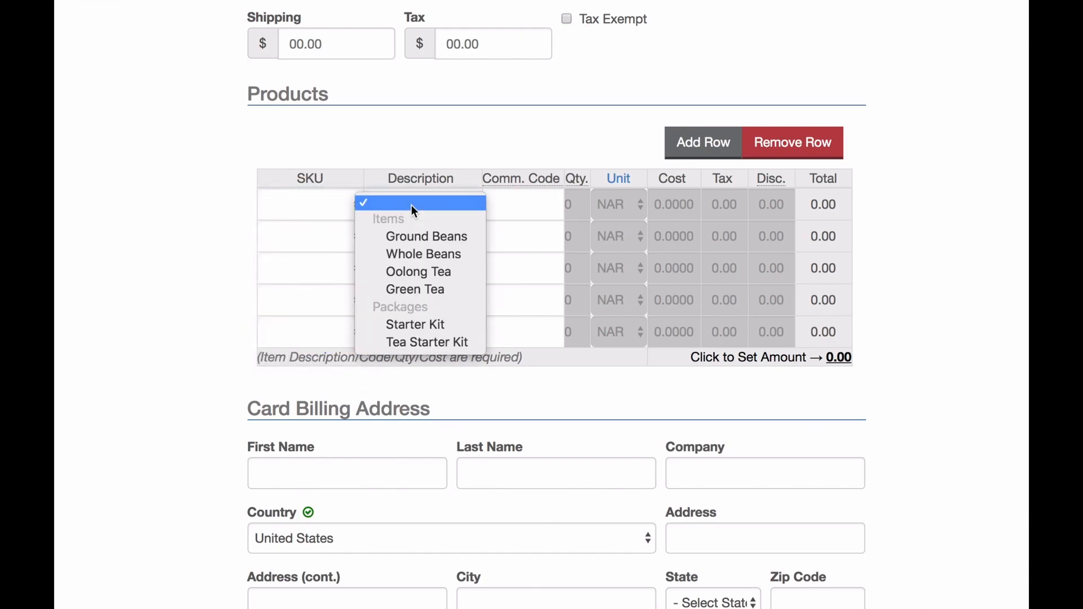
{"action": "left_click", "coordinate": [413, 342]}
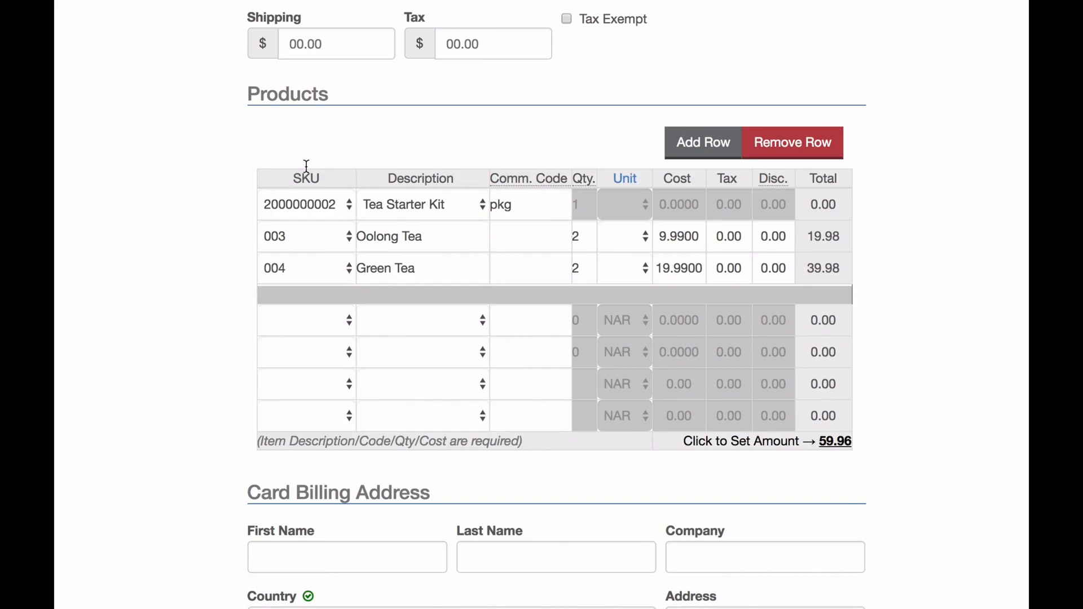
{"action": "left_click", "coordinate": [839, 441]}
{"action": "left_click", "coordinate": [322, 283]}
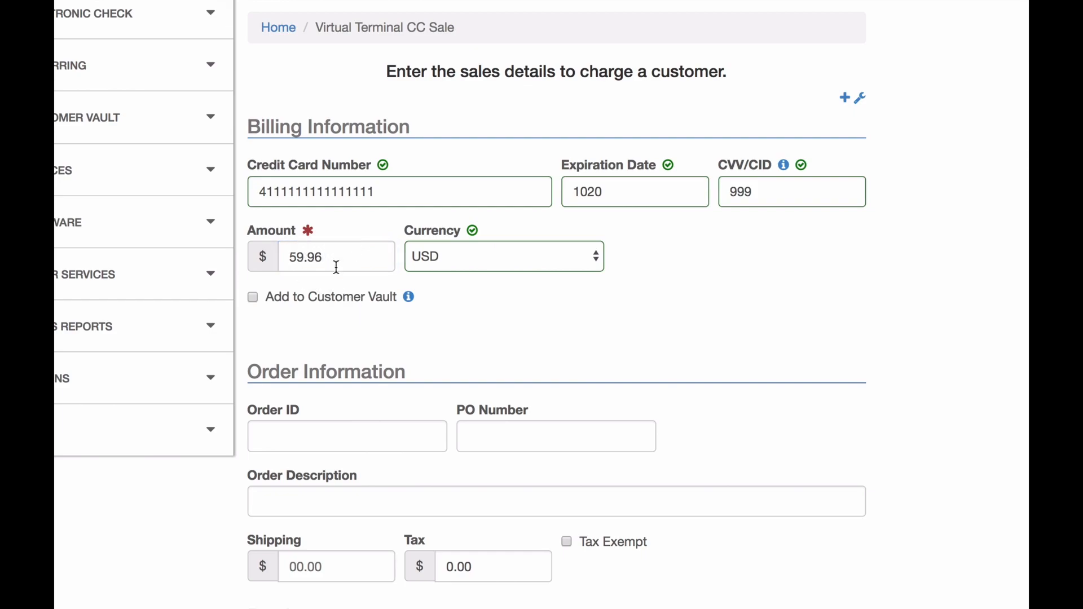
Charge the 59.96 card sale and check the 59.96 grand total on the receipt
{"action": "scroll", "coordinate": [497, 380], "scroll_direction": "down", "scroll_amount": 1}
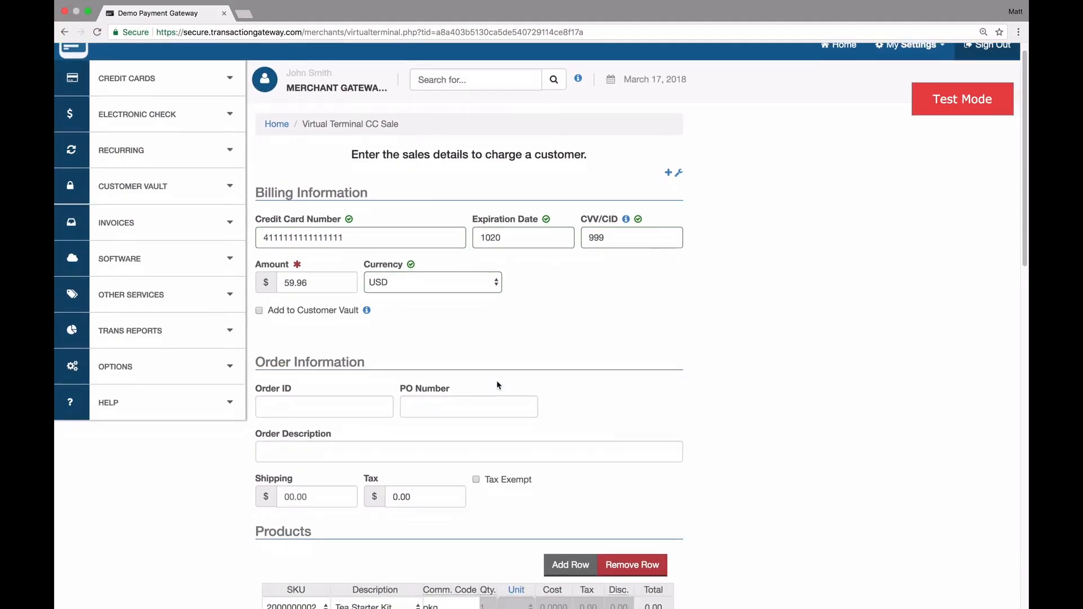
{"action": "scroll", "coordinate": [497, 380], "scroll_direction": "down", "scroll_amount": 10}
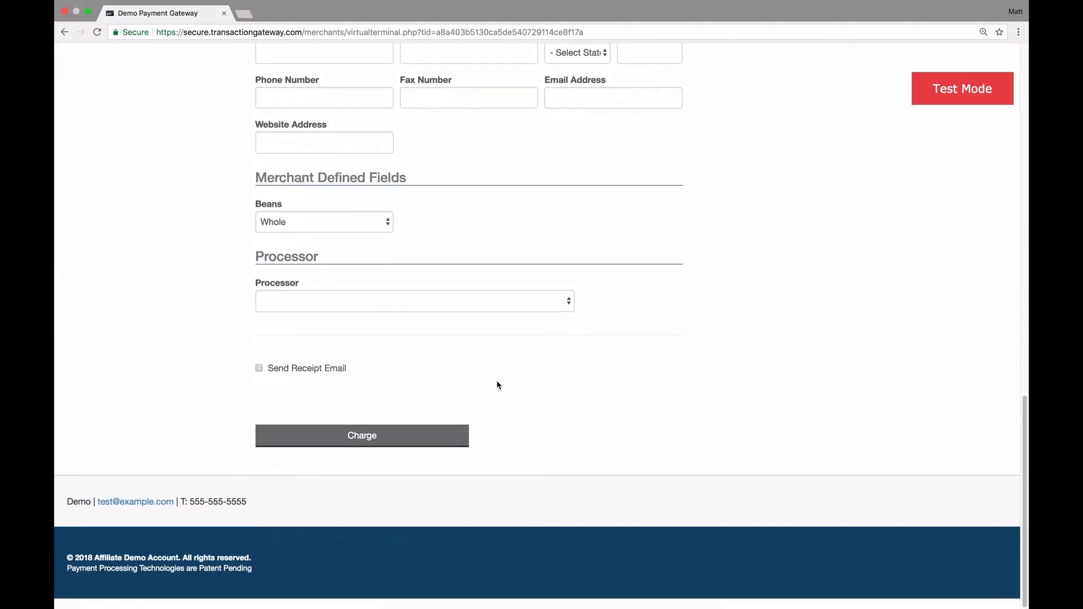
{"action": "left_click", "coordinate": [419, 446]}
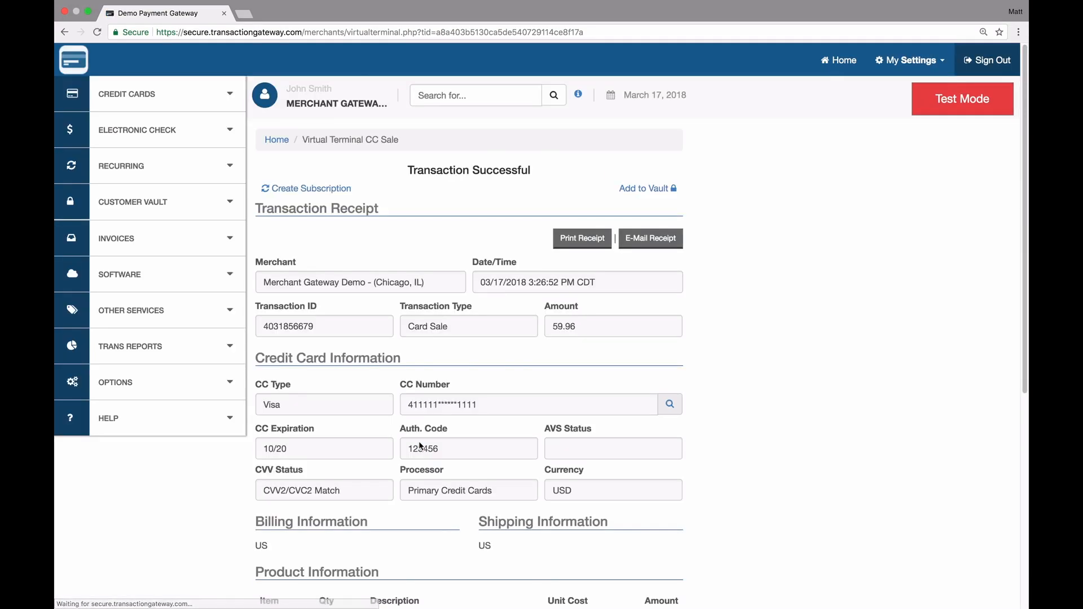
{"action": "scroll", "coordinate": [418, 446], "scroll_direction": "down", "scroll_amount": 4}
{"action": "scroll", "coordinate": [419, 446], "scroll_direction": "down", "scroll_amount": 2}
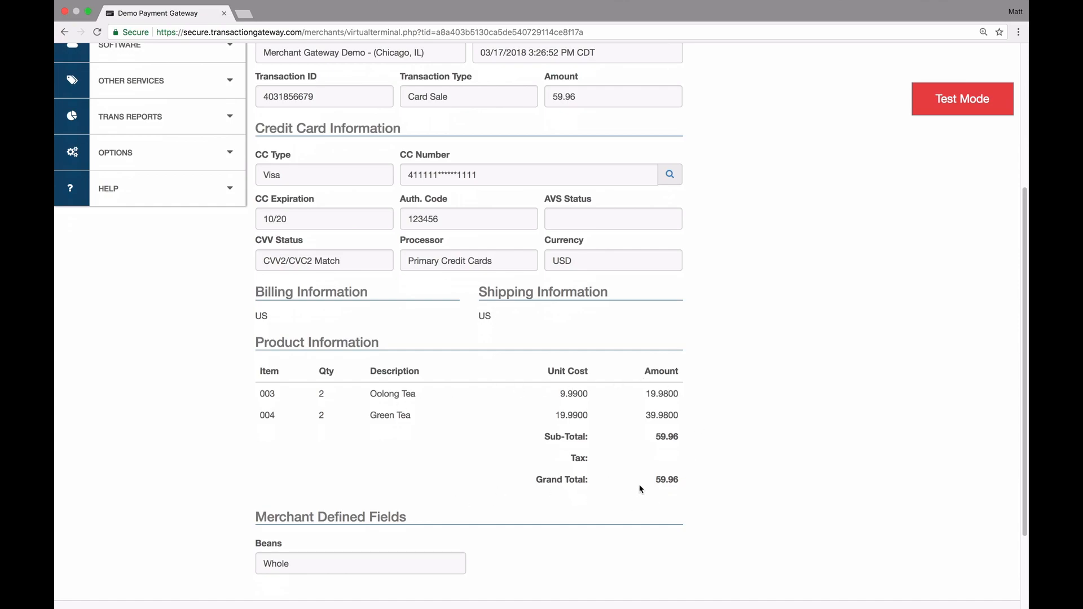
{"action": "left_click_drag", "start_coordinate": [656, 479], "coordinate": [675, 480]}
{"action": "left_click", "coordinate": [728, 474]}
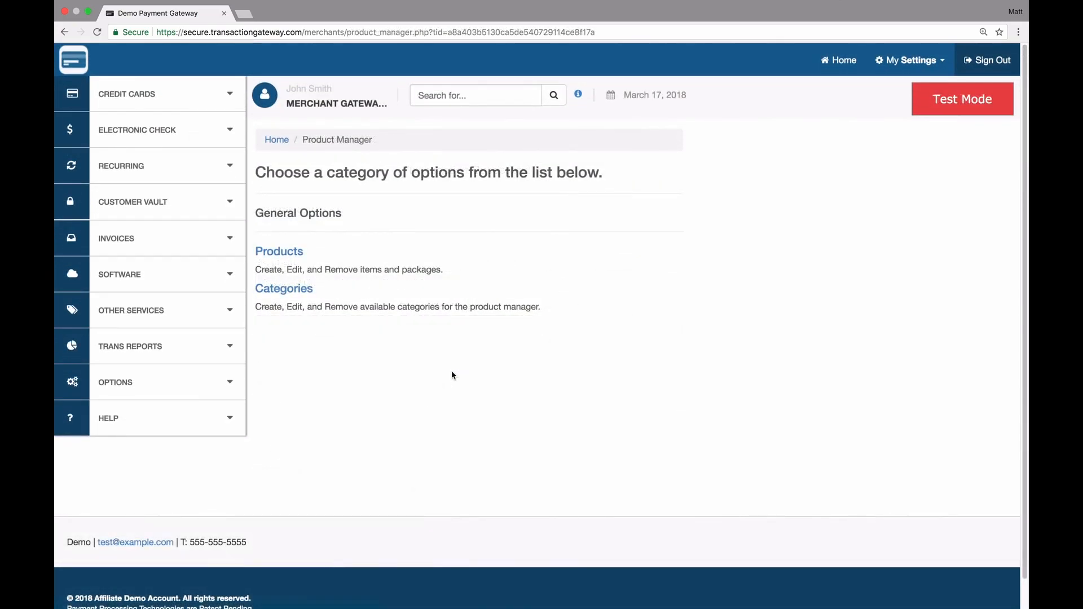
Add a category named Soda to the Categories list and save it
{"action": "left_click", "coordinate": [304, 292]}
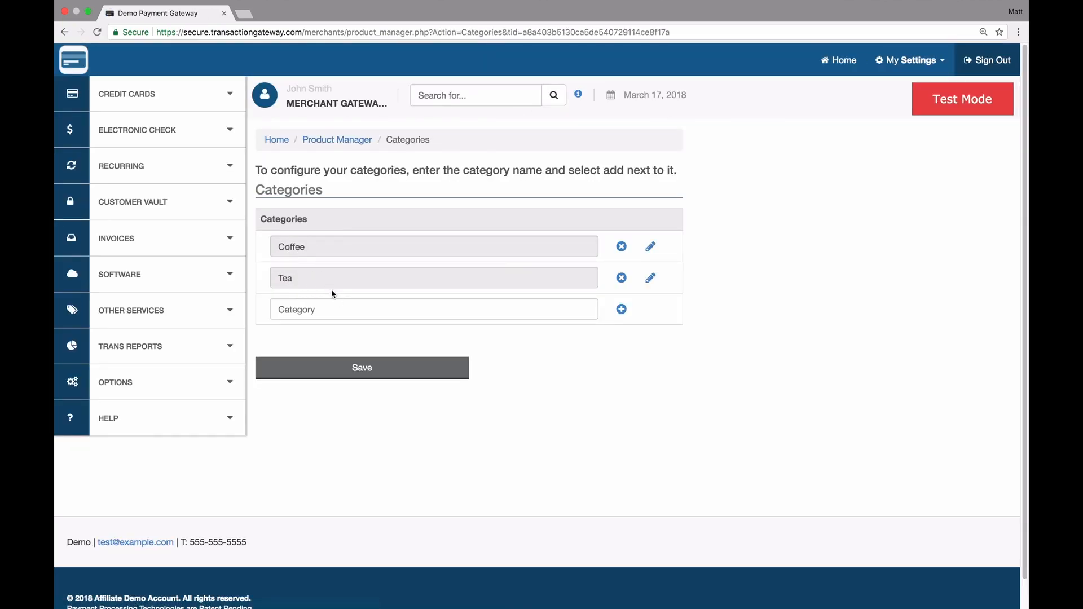
{"action": "left_click", "coordinate": [314, 307]}
{"action": "type", "text": "Soda"}
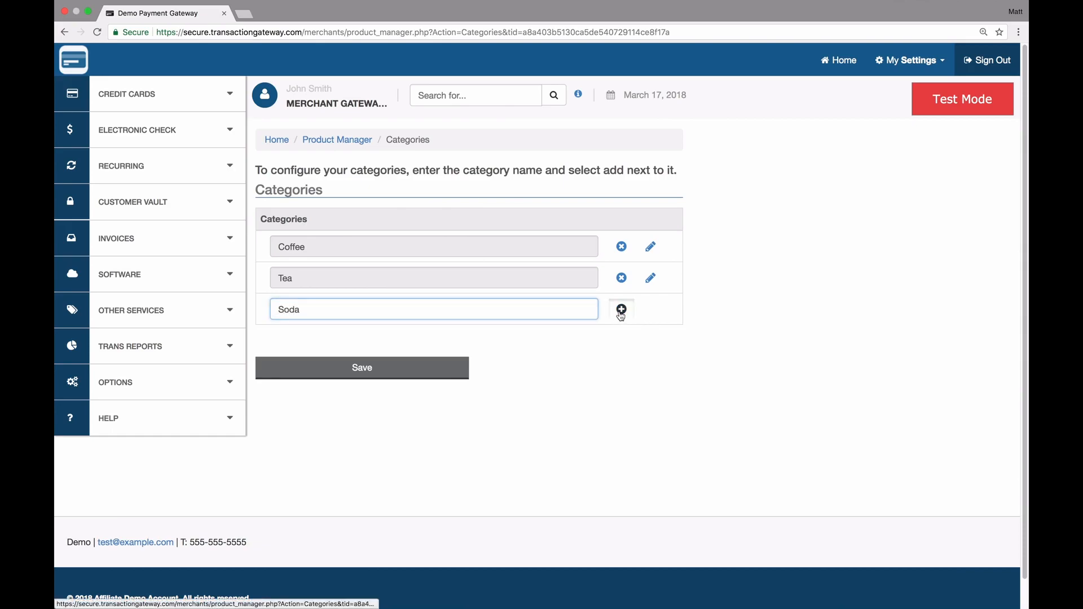
{"action": "left_click", "coordinate": [621, 313]}
{"action": "left_click", "coordinate": [401, 401]}
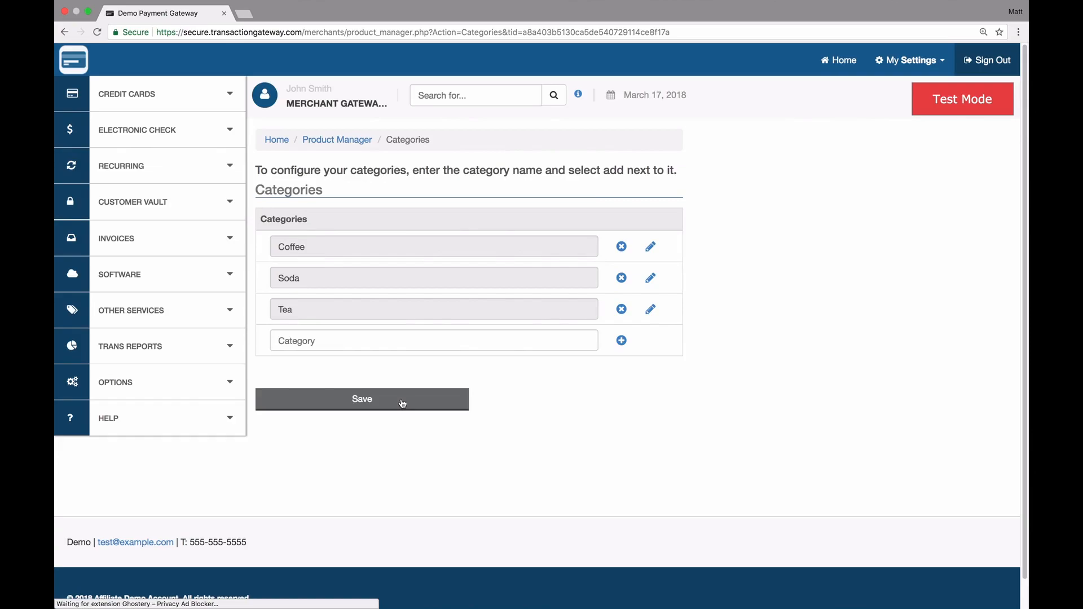